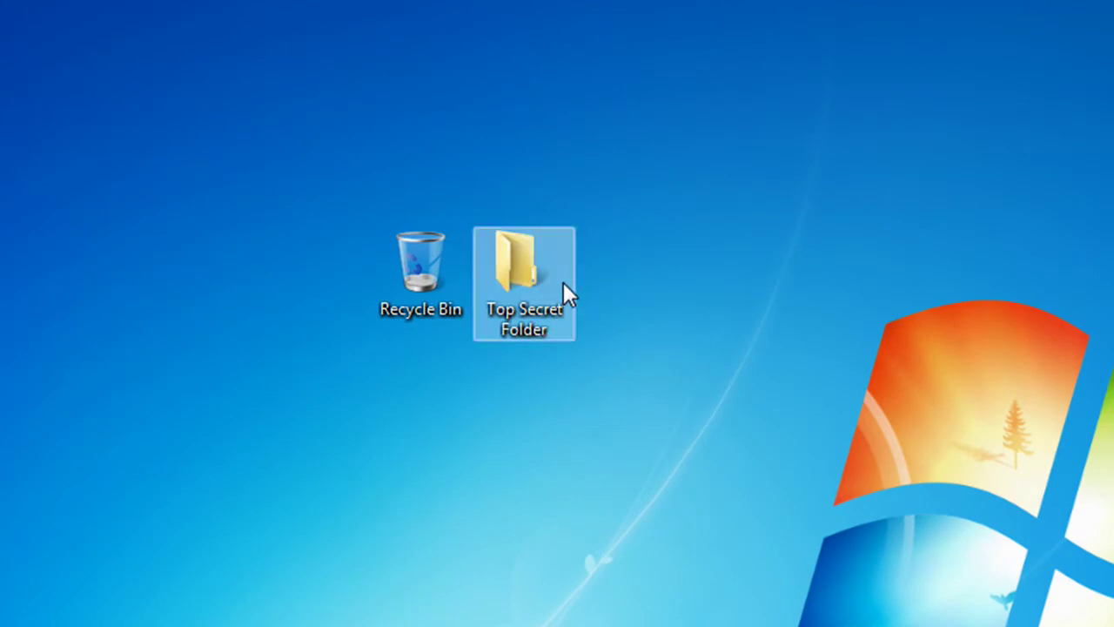
Step: Open the Top Secret Folder on the desktop to view its contents, and close it again
double_click(563, 283)
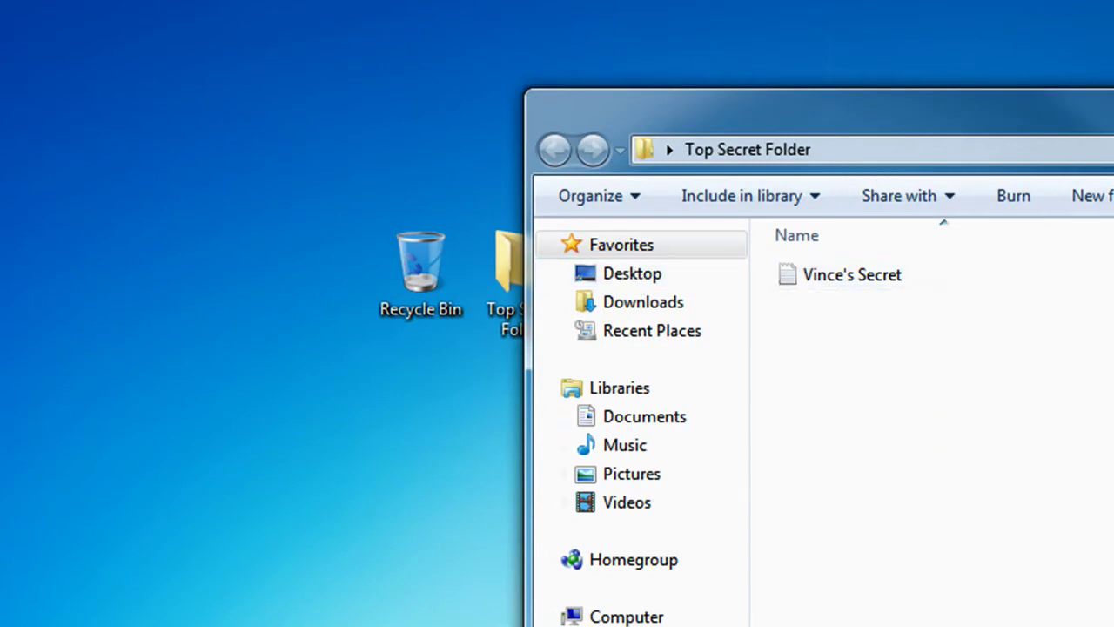
key("alt+F4")
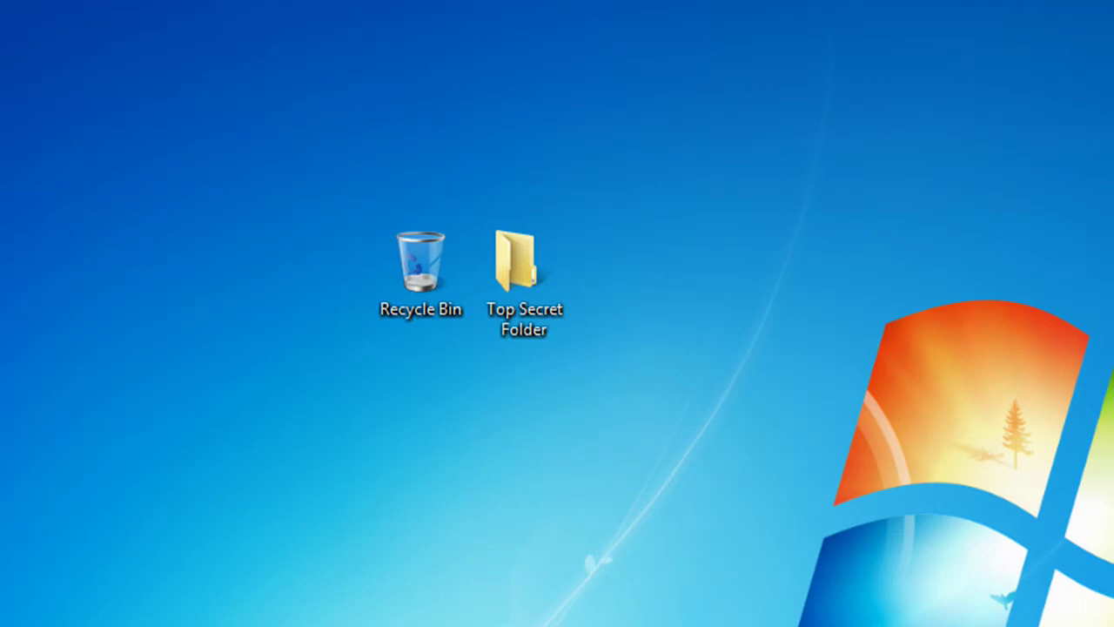
Step: Rename the Top Secret Folder on the desktop with a blank, invisible-character name
left_click(523, 279)
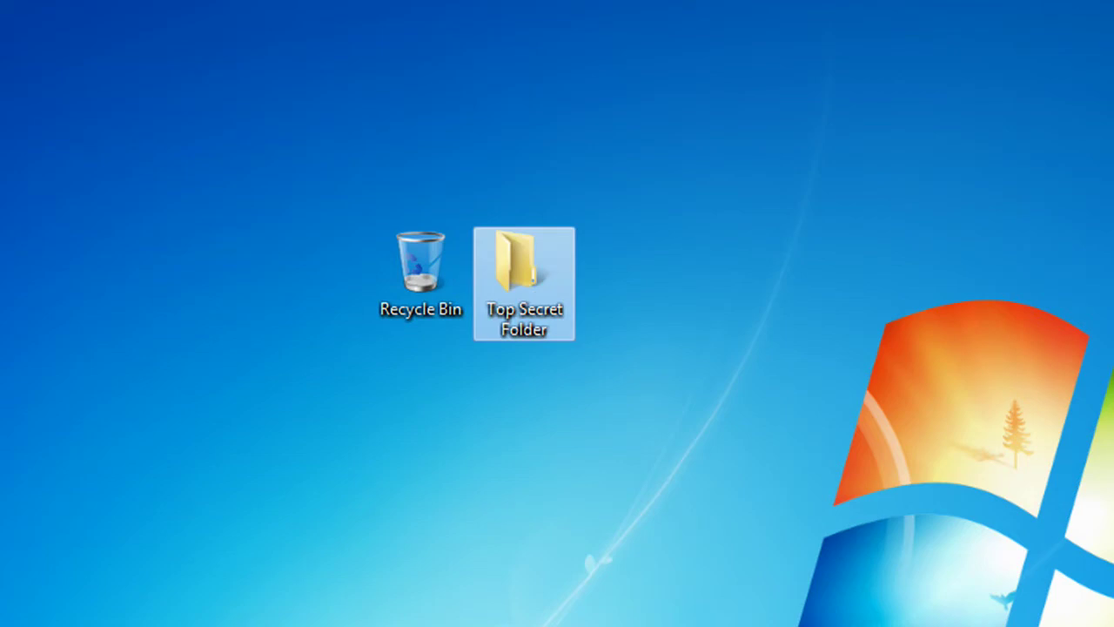
right_click(528, 289)
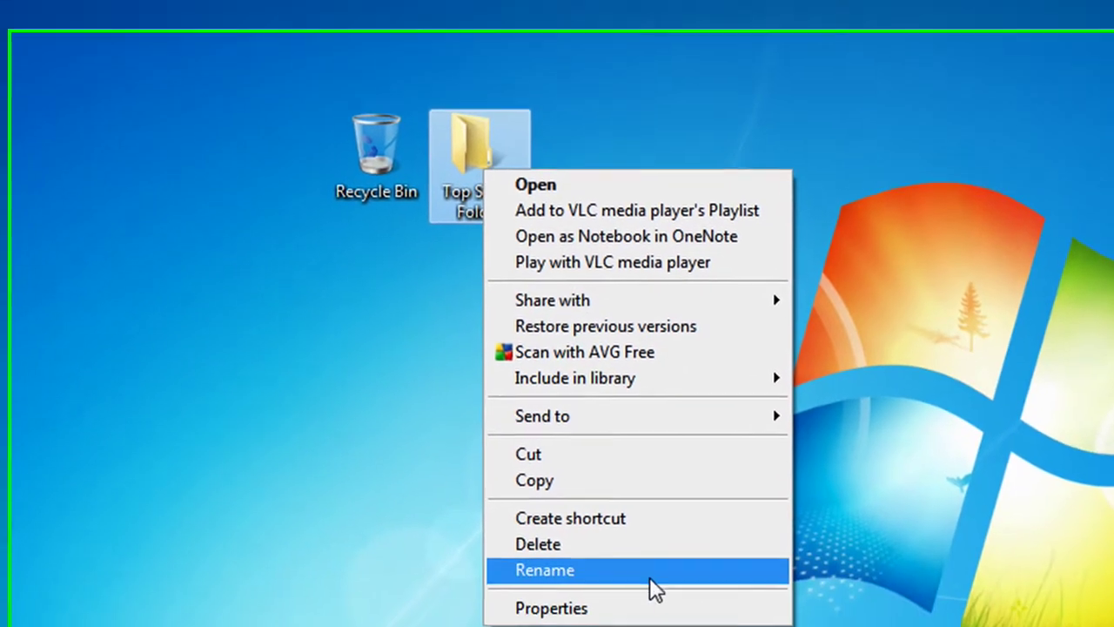
left_click(651, 584)
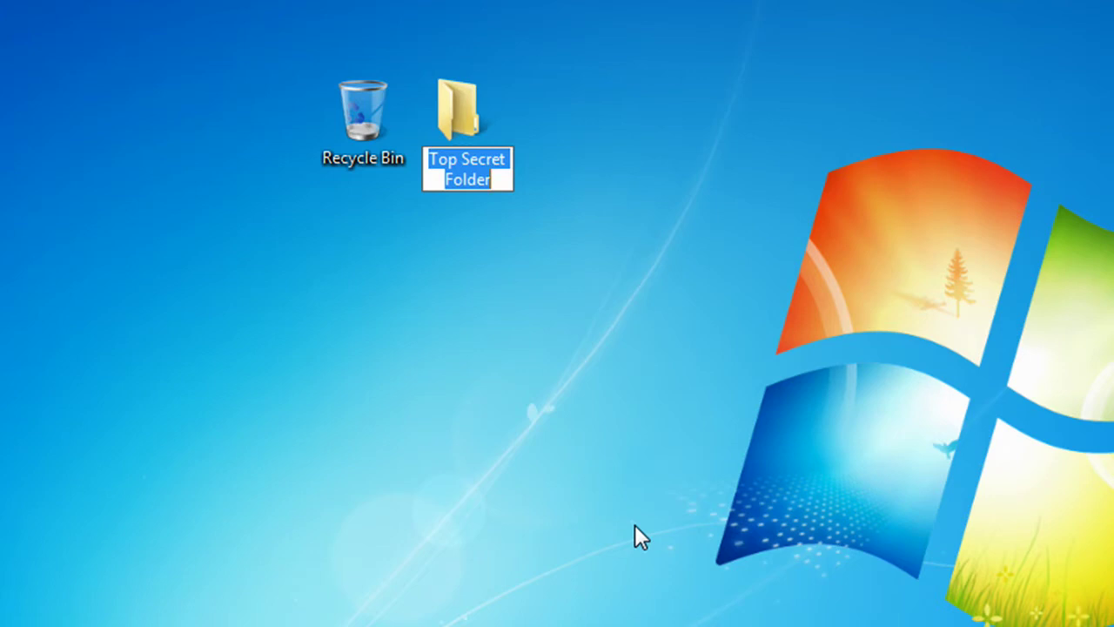
key("BackSpace")
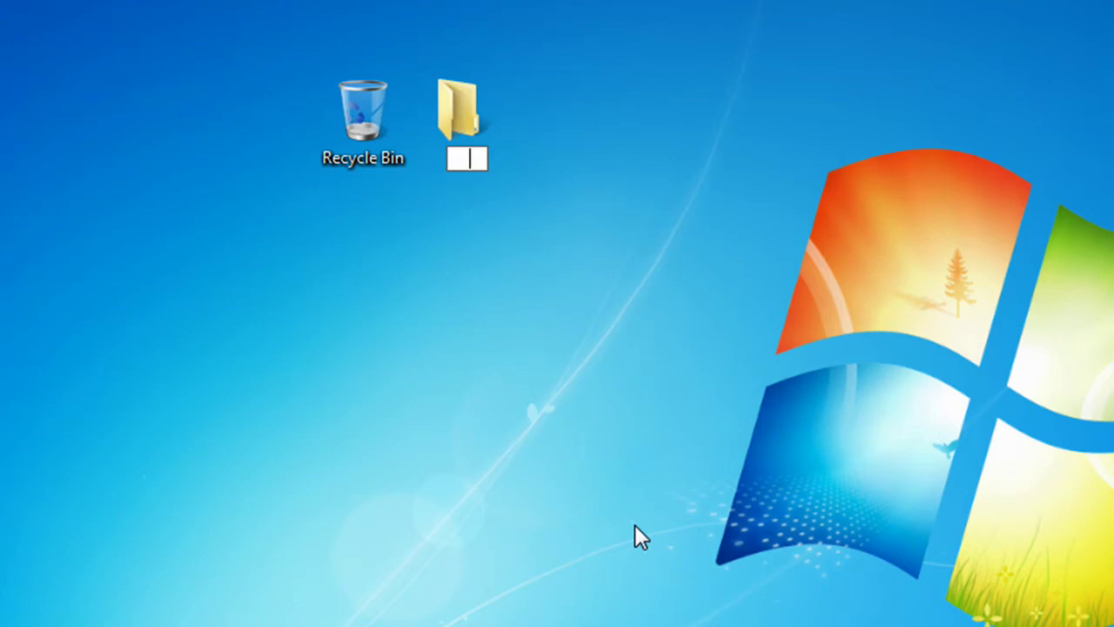
key("Return")
left_click(709, 91)
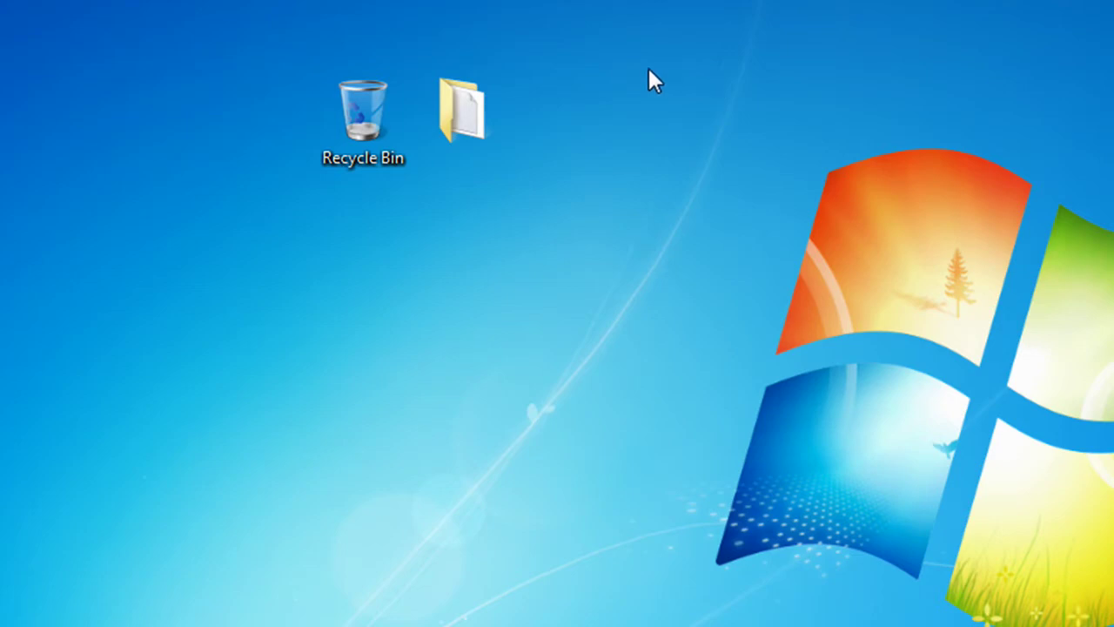
Step: Open the icon chooser from the customization properties of the blank-named folder
right_click(452, 125)
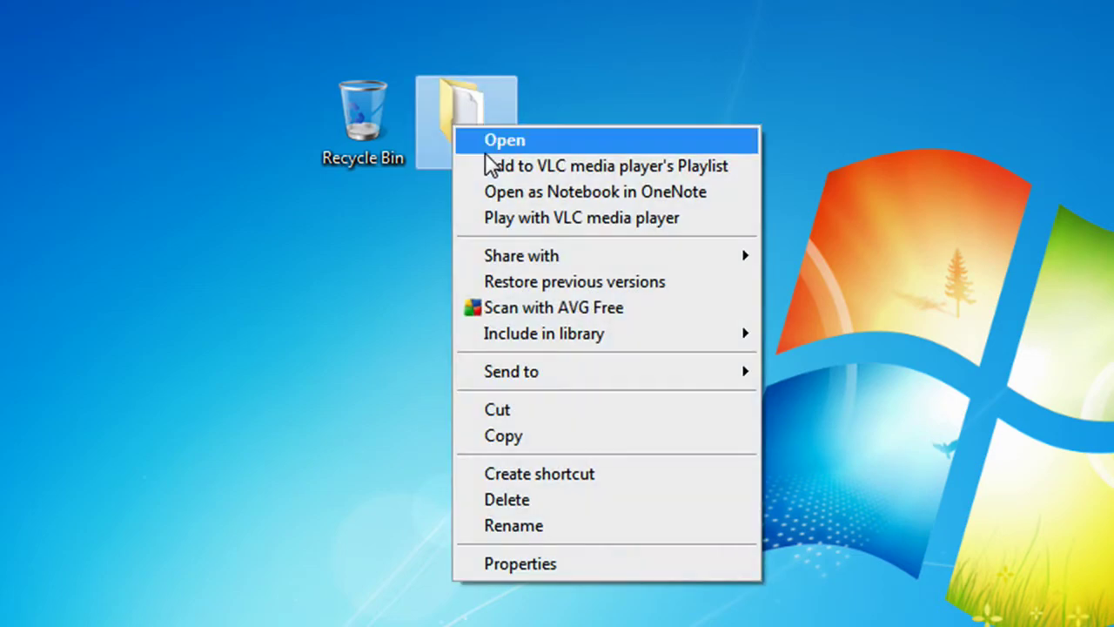
left_click(695, 566)
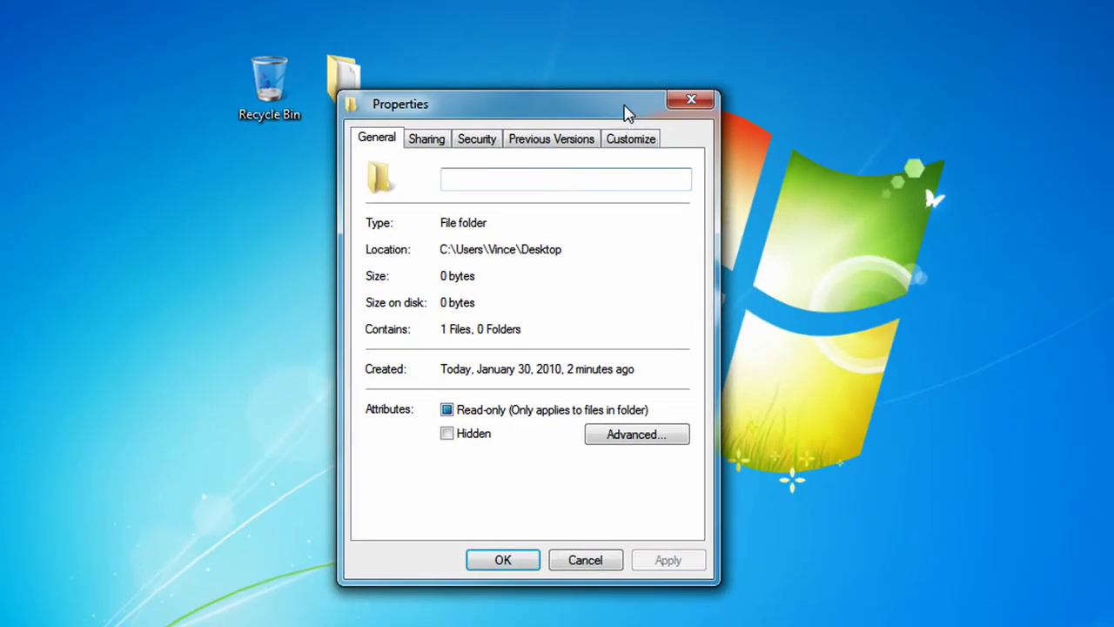
left_click(639, 139)
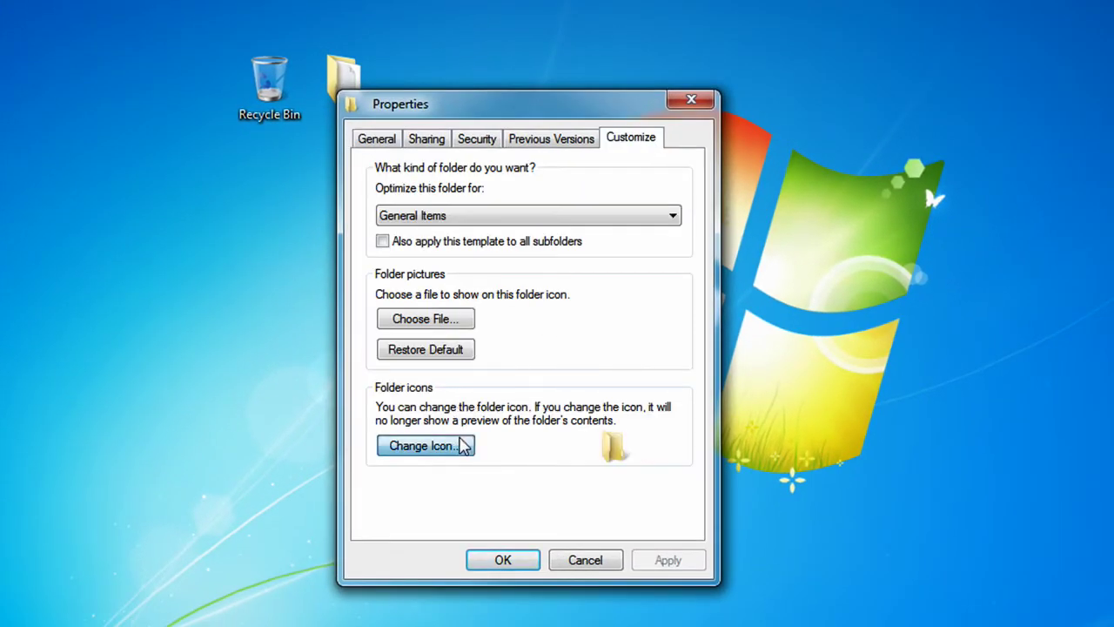
left_click(462, 446)
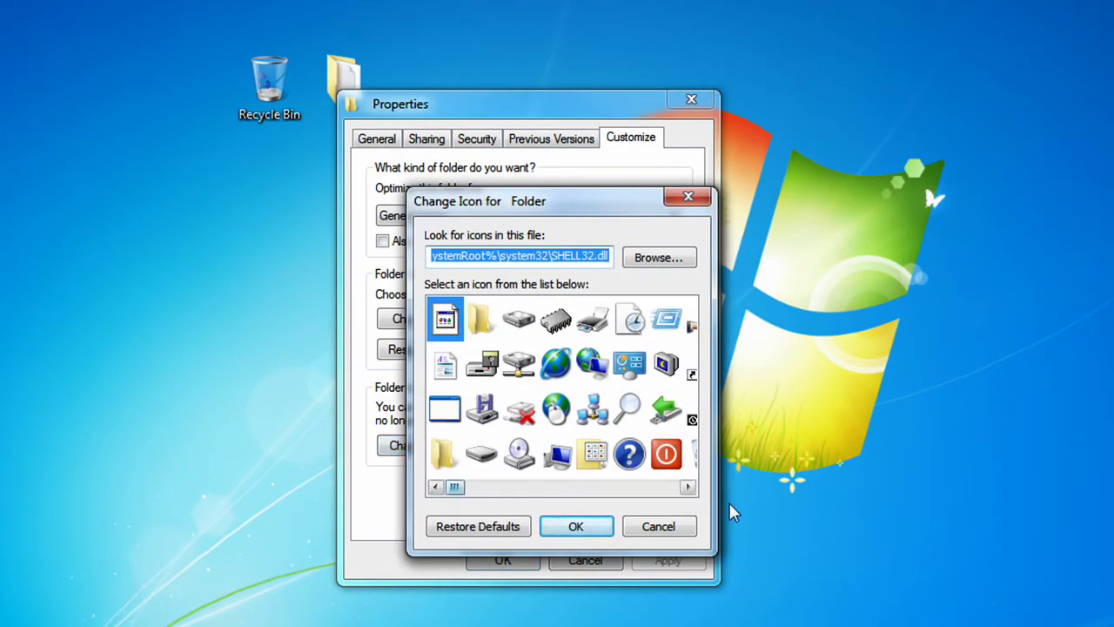
Step: Assign one of the blank icons in SHELL32.dll to the folder, apply the properties, and refresh the desktop
left_click_drag(688, 488, 689, 489)
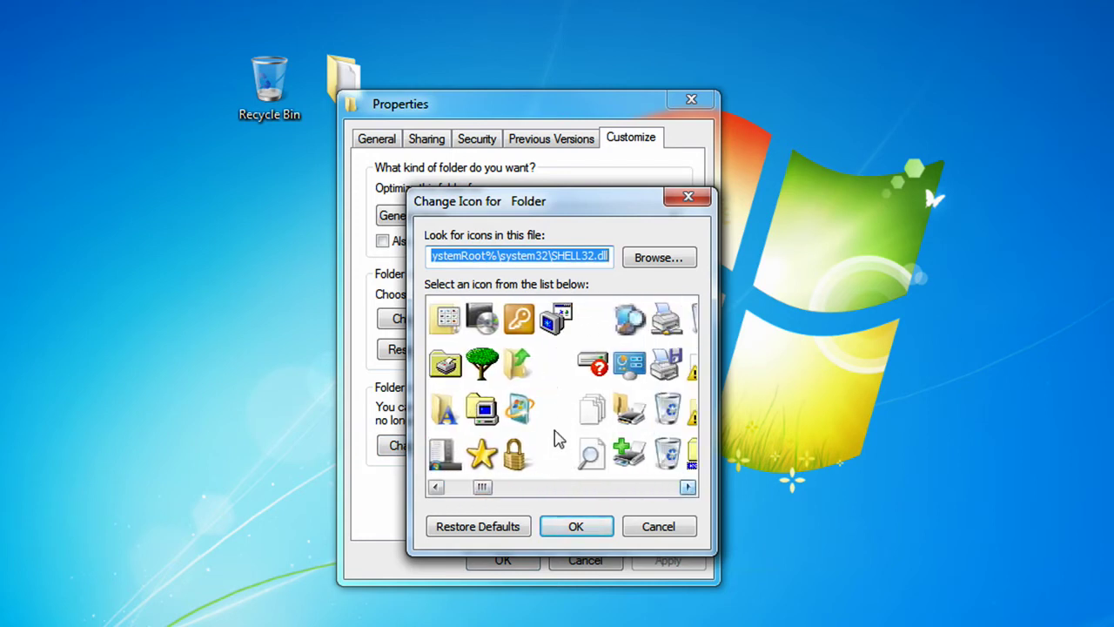
left_click(562, 361)
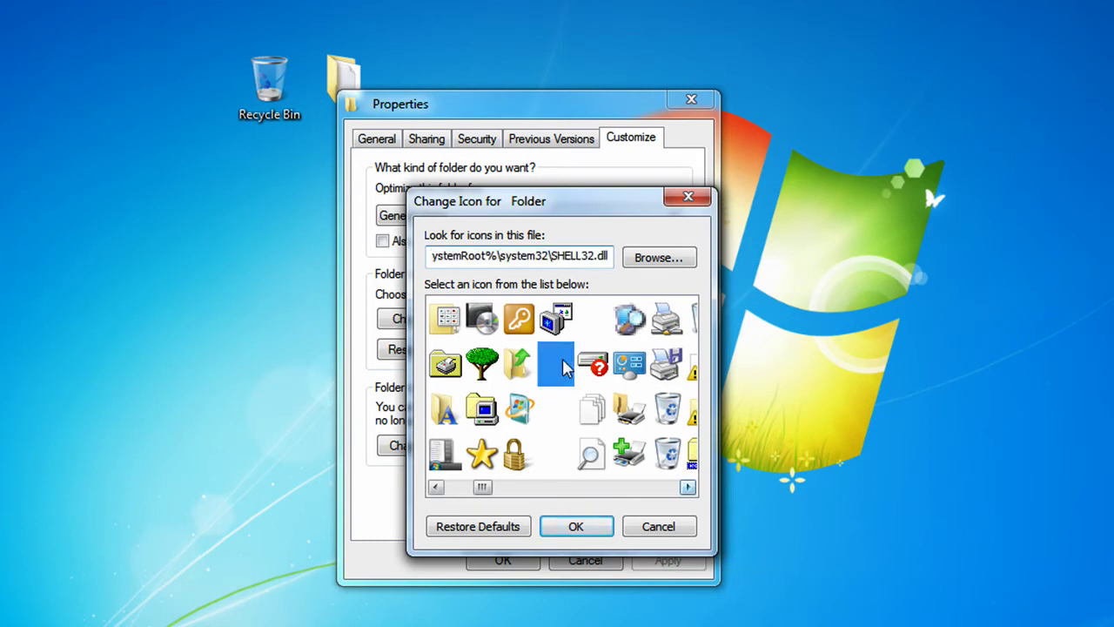
left_click(566, 414)
left_click(564, 451)
left_click(562, 421)
left_click(562, 366)
left_click(571, 411)
left_click(567, 458)
left_click(562, 399)
left_click(562, 370)
left_click(566, 418)
left_click(566, 458)
left_click(608, 305)
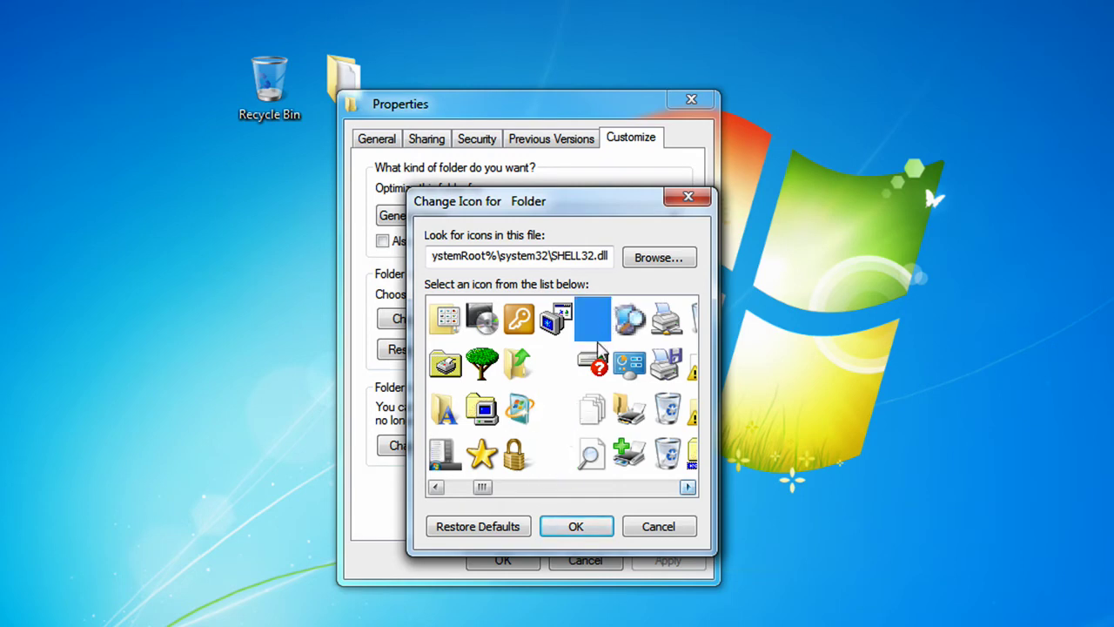
left_click(562, 374)
left_click(574, 525)
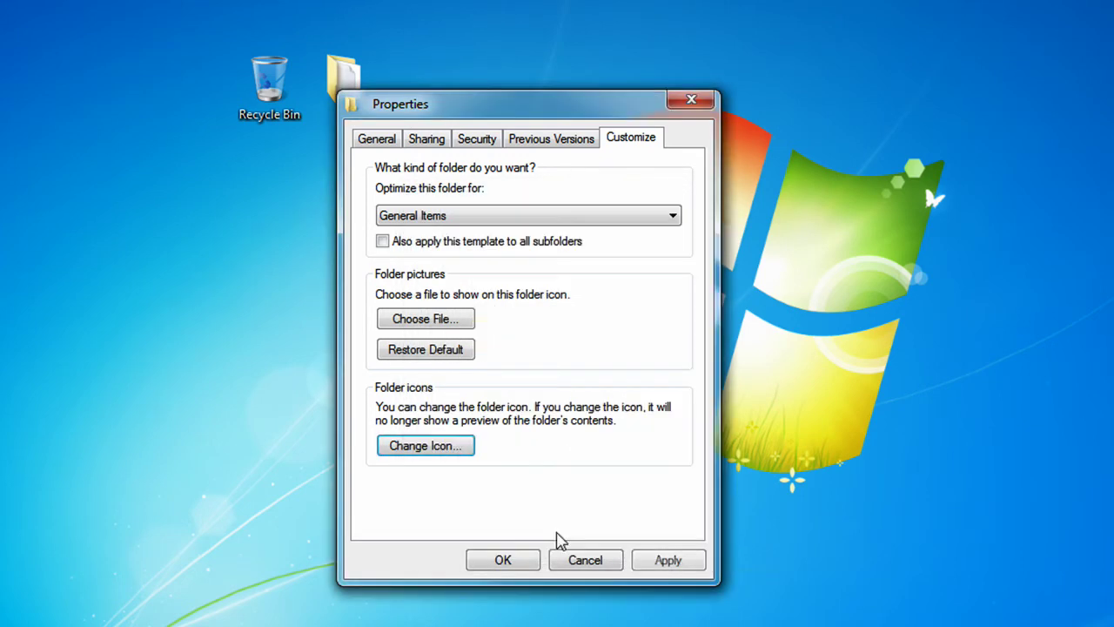
left_click(517, 560)
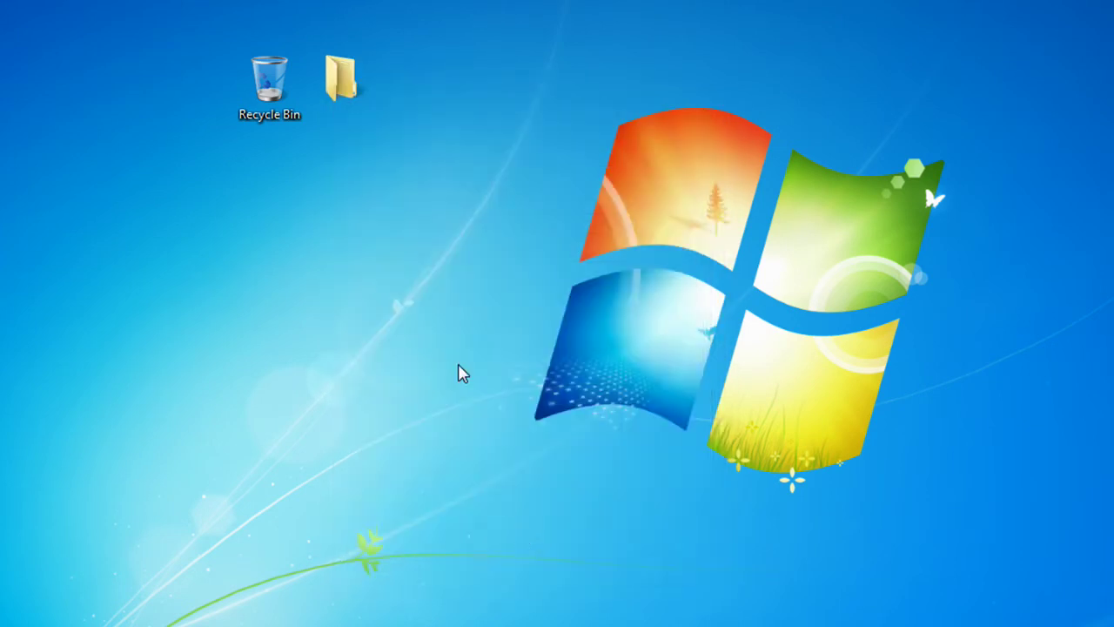
right_click(427, 198)
left_click(478, 257)
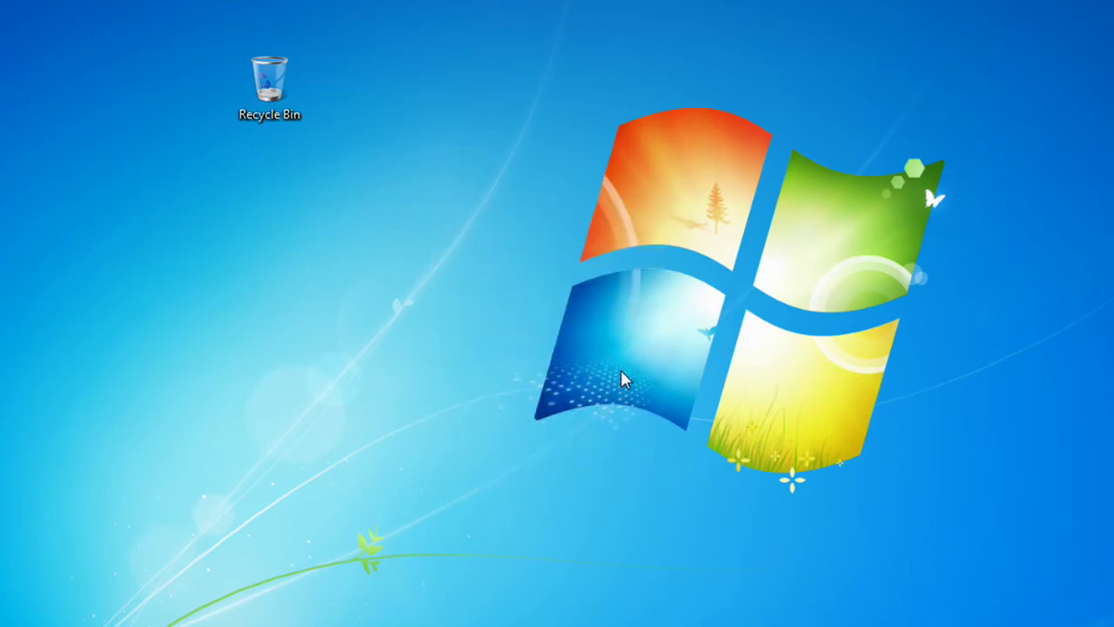
Step: Locate the invisible folder with a selection box, open it to view its contents, and close it
left_click_drag(508, 166, 314, 3)
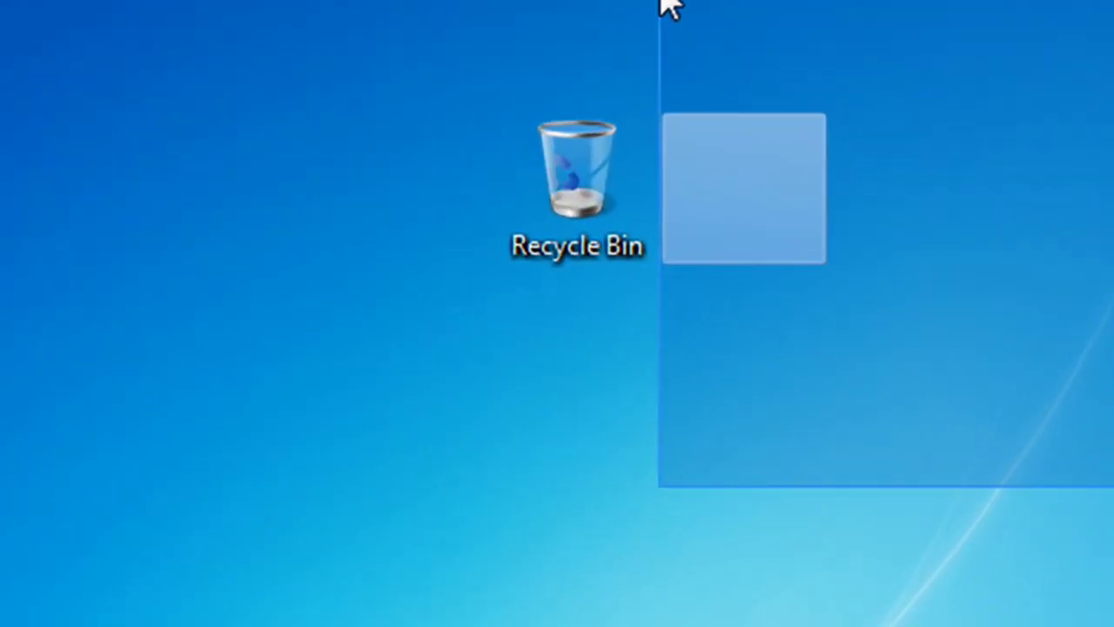
left_click_drag(661, 1, 733, 203)
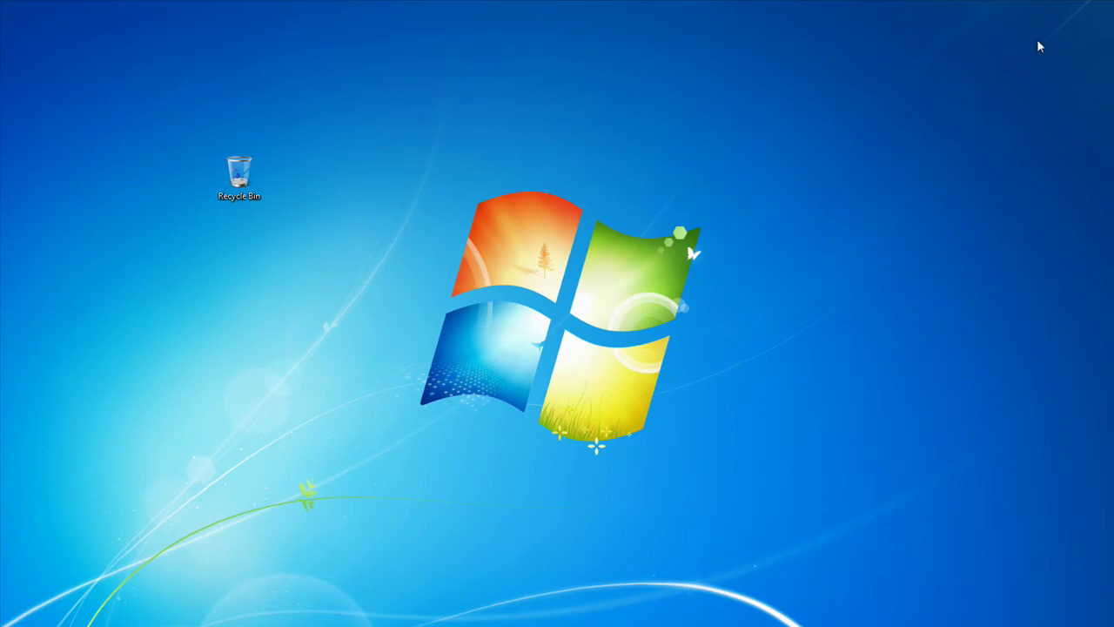
double_click(1087, 41)
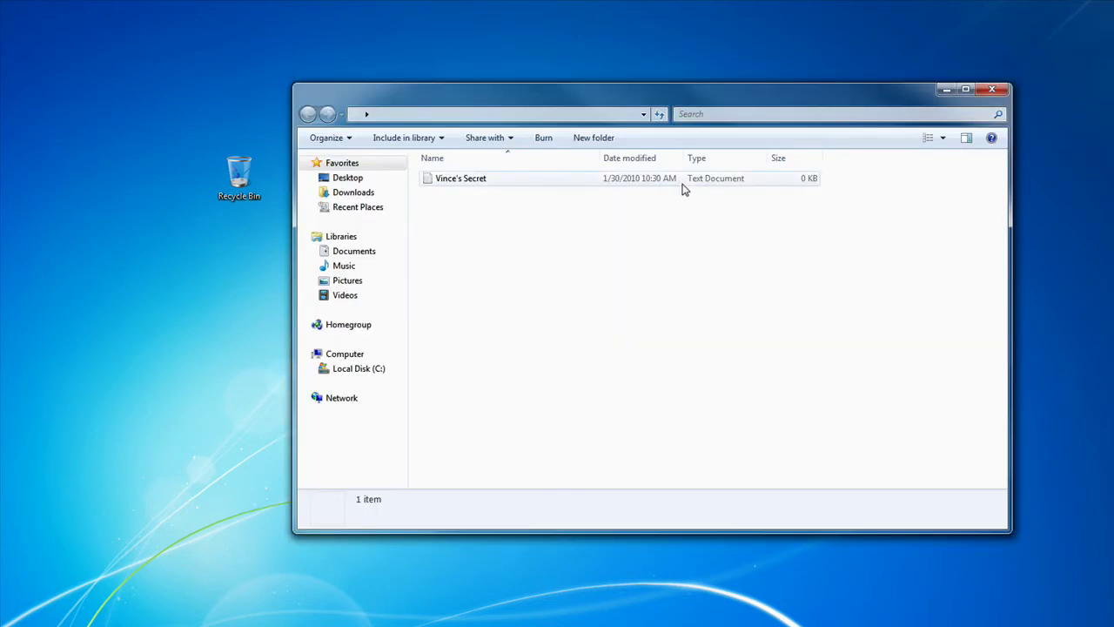
left_click(991, 89)
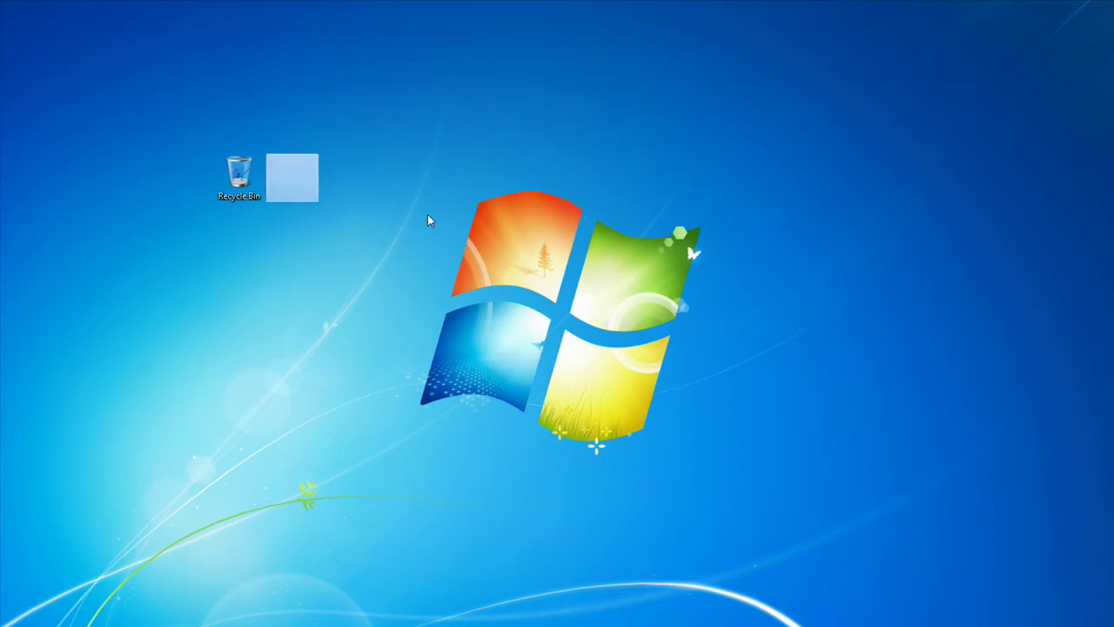
Step: Move the invisible folder to the Recycle Bin and undo the deletion
left_click_drag(273, 190, 237, 184)
key("ctrl+z")
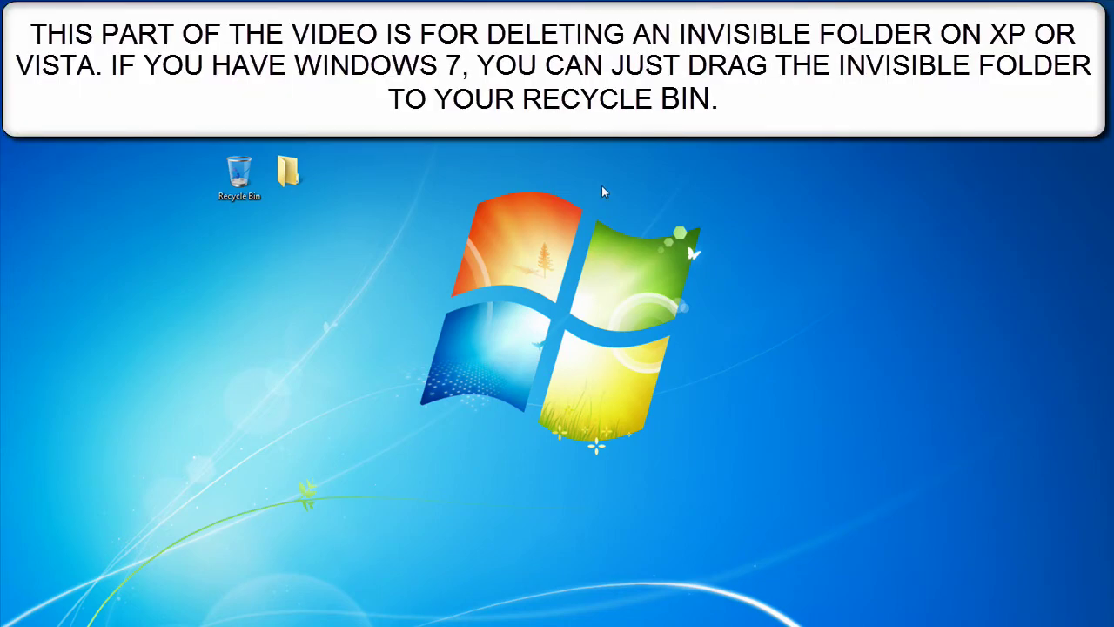
Step: Open a command window at the desktop location
right_click(602, 186, "shift")
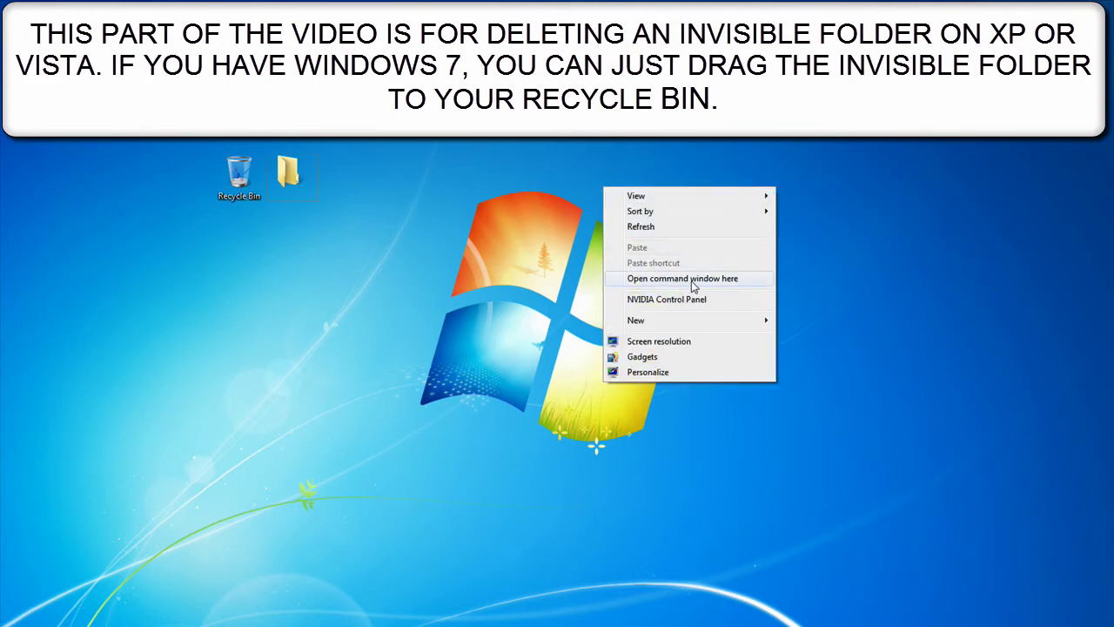
left_click(694, 278)
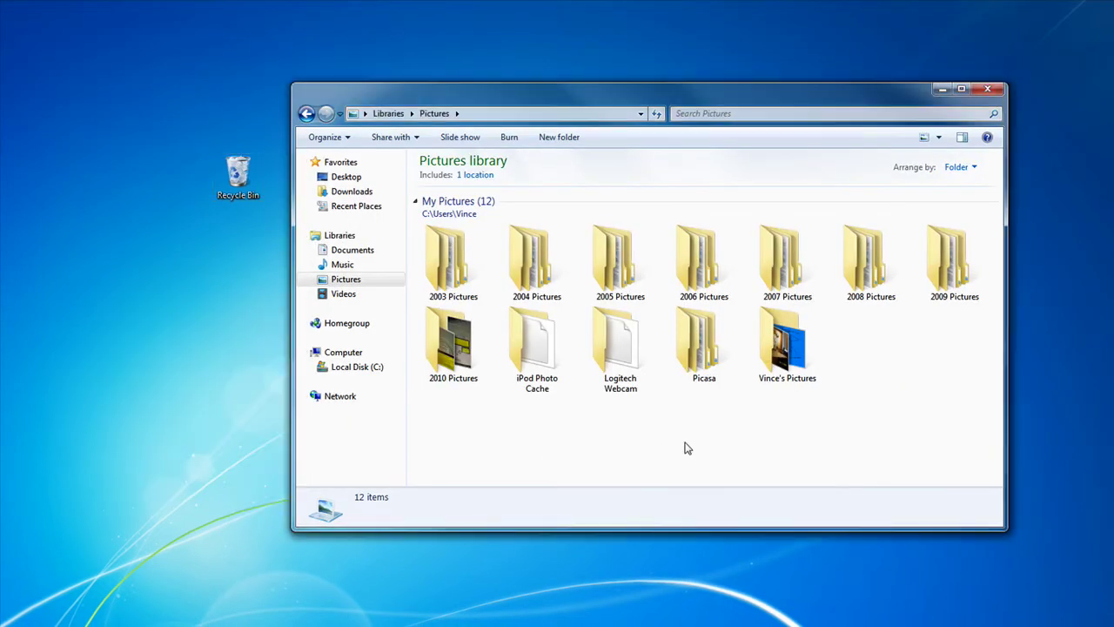
right_click(692, 217, "shift")
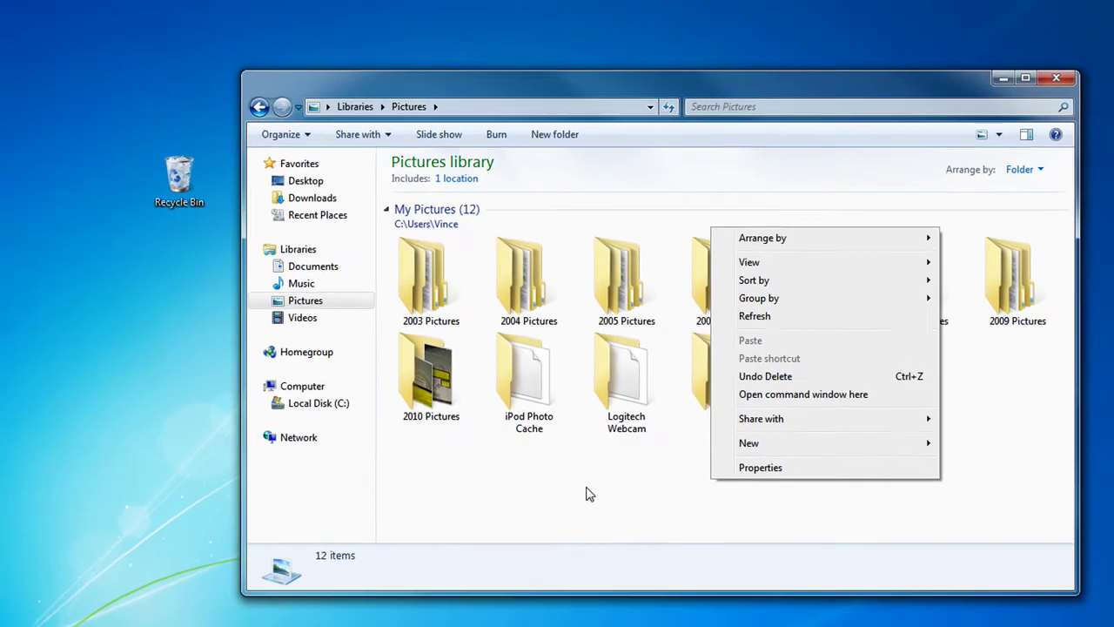
left_click(135, 338)
right_click(124, 235)
left_click(35, 130)
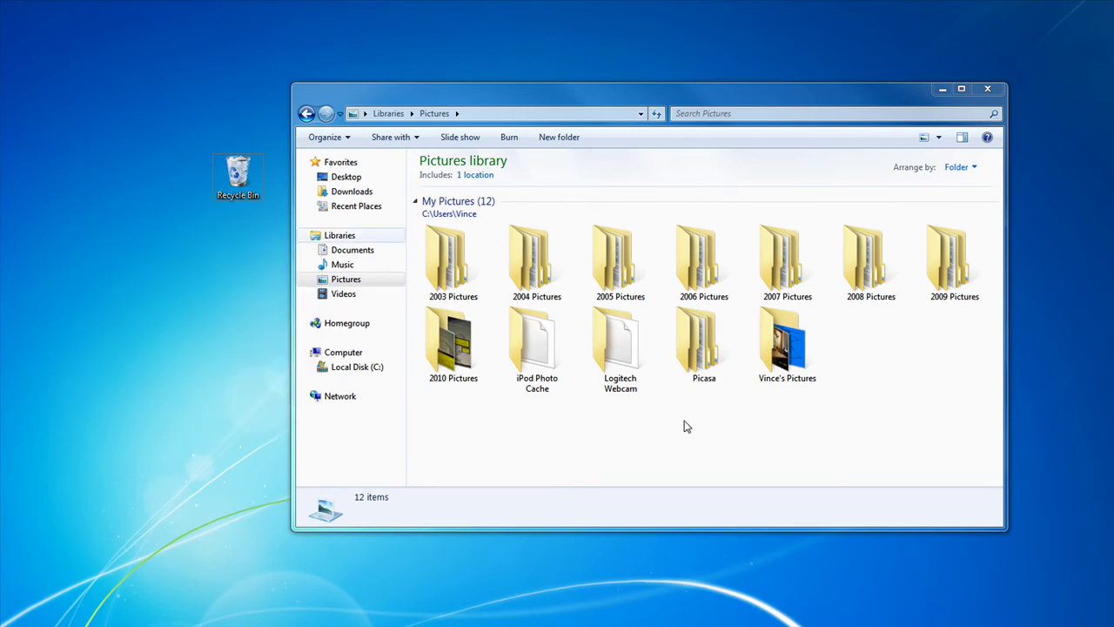
right_click(846, 437)
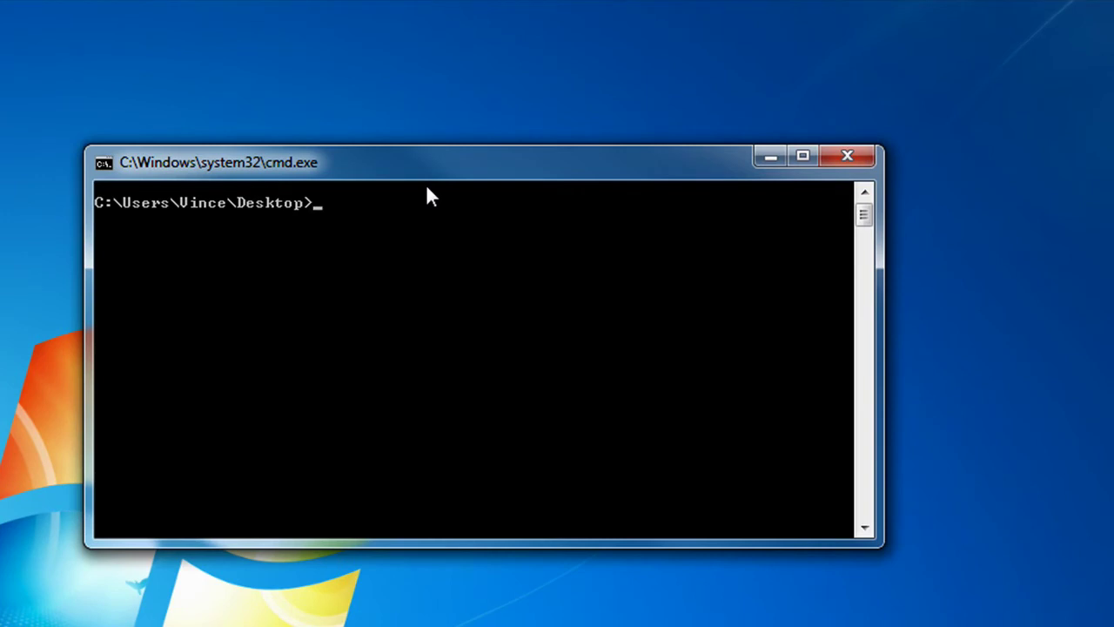
Step: Run the ren command with the invisible character in quotation marks to rename the folder to the account owner's first name
type("ren \"")
type("\" vince")
key("Return")
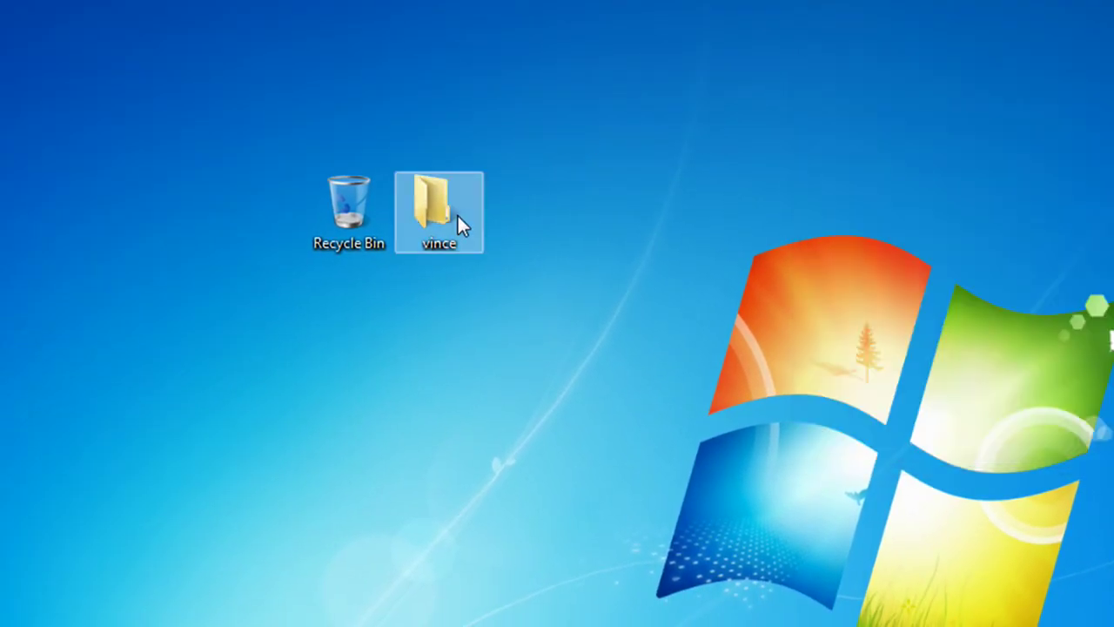
Step: Select the renamed folder on the desktop and move it to the Recycle Bin
left_click(456, 215)
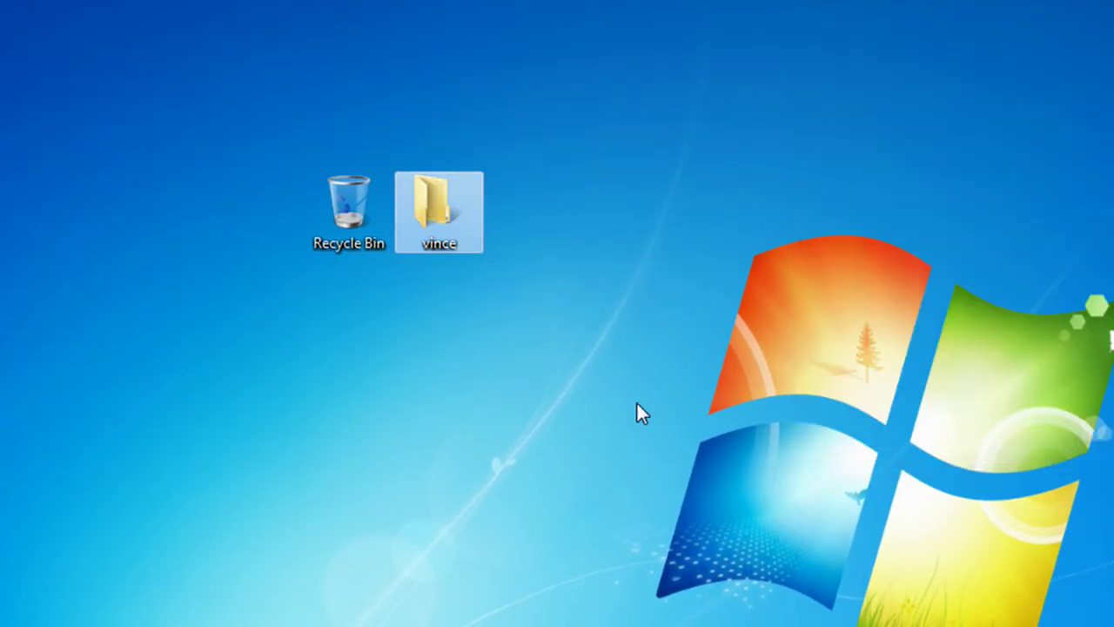
left_click_drag(665, 402, 428, 154)
left_click_drag(473, 237, 356, 228)
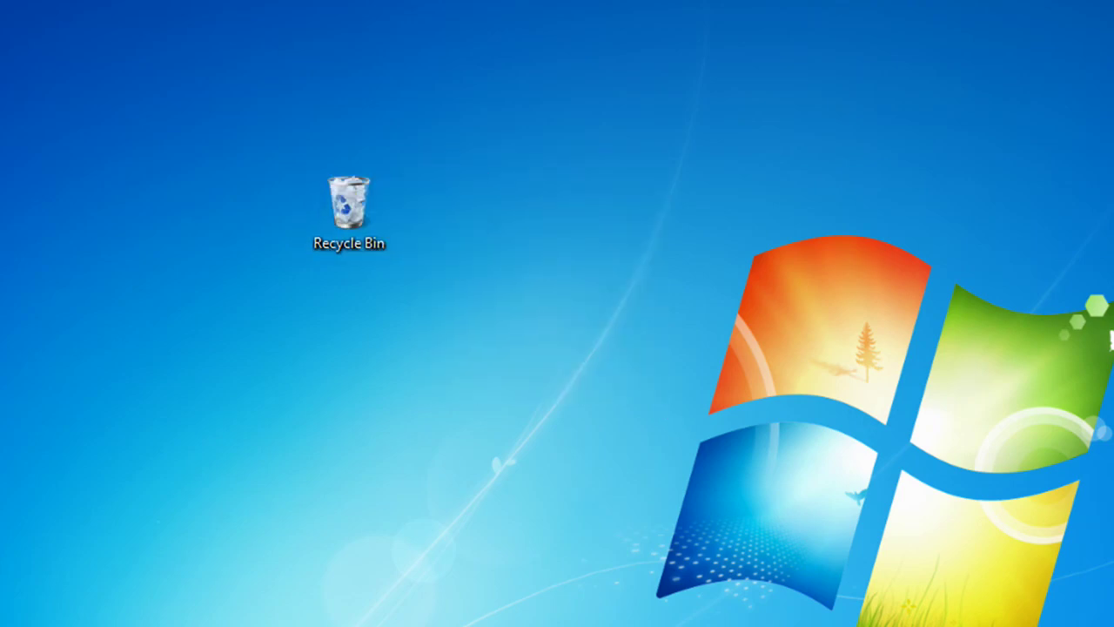